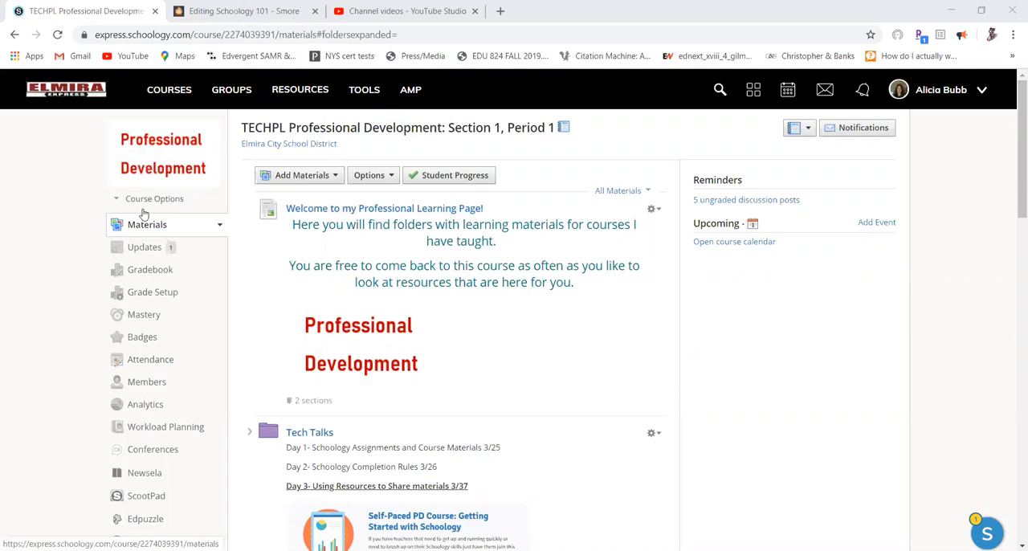
Open the course's member list and add one person from the Elmira City School District directory to Section 1.
click(145, 384)
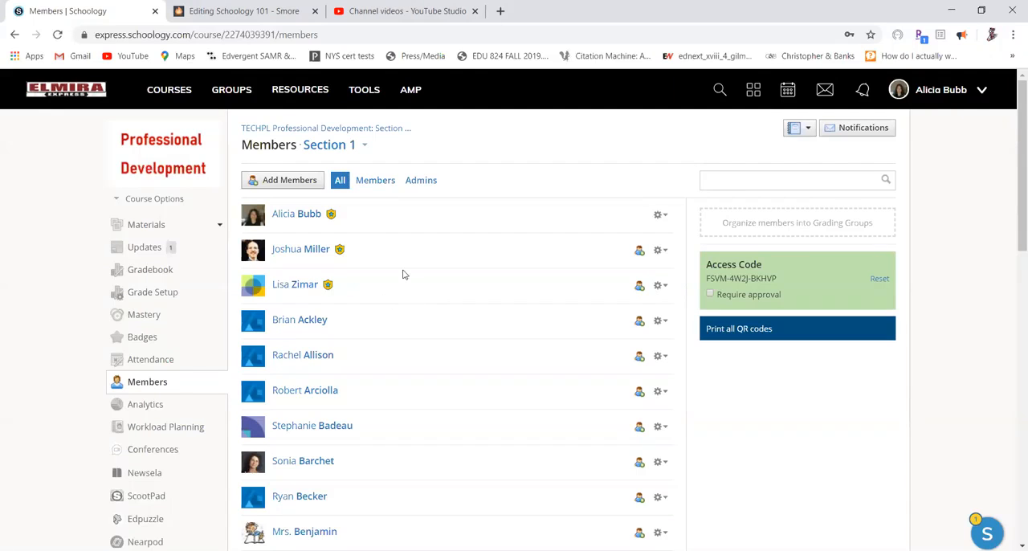
click(298, 187)
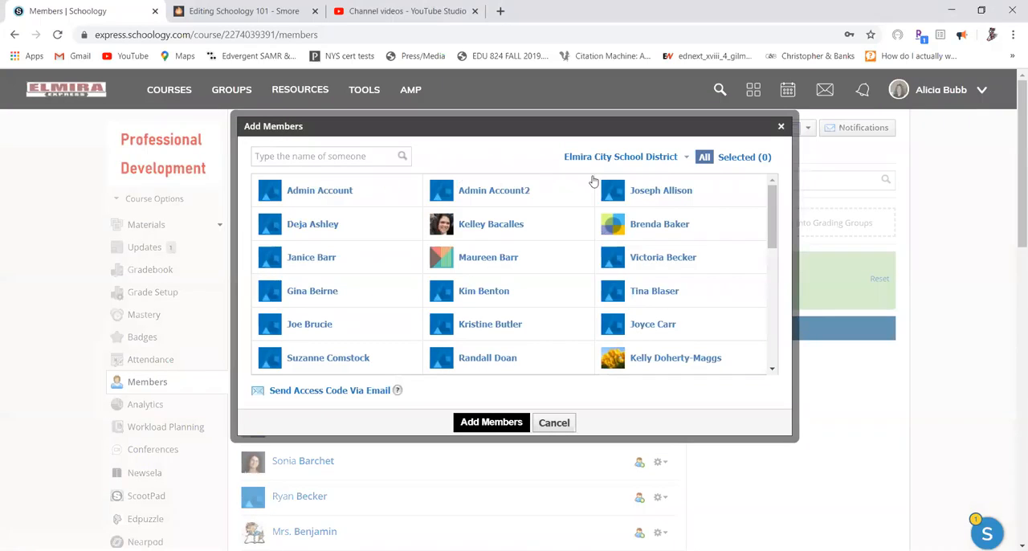
click(674, 156)
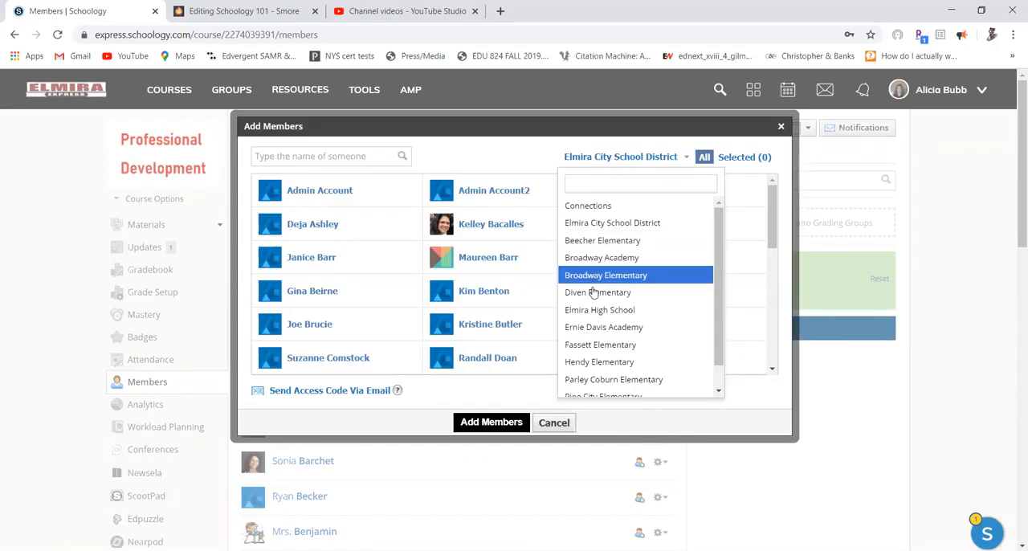
click(648, 158)
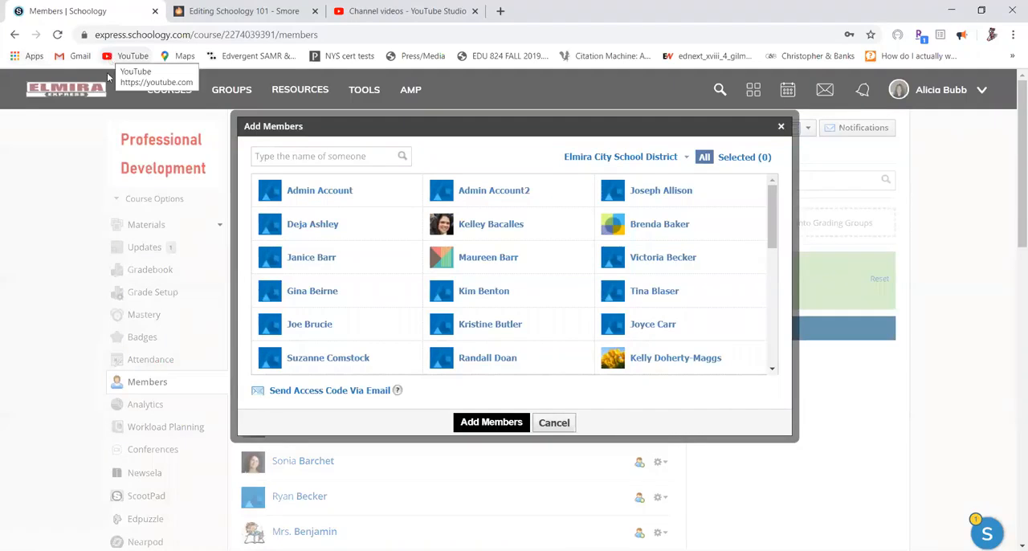
scroll(110, 115, down, 1)
scroll(110, 117, up, 1)
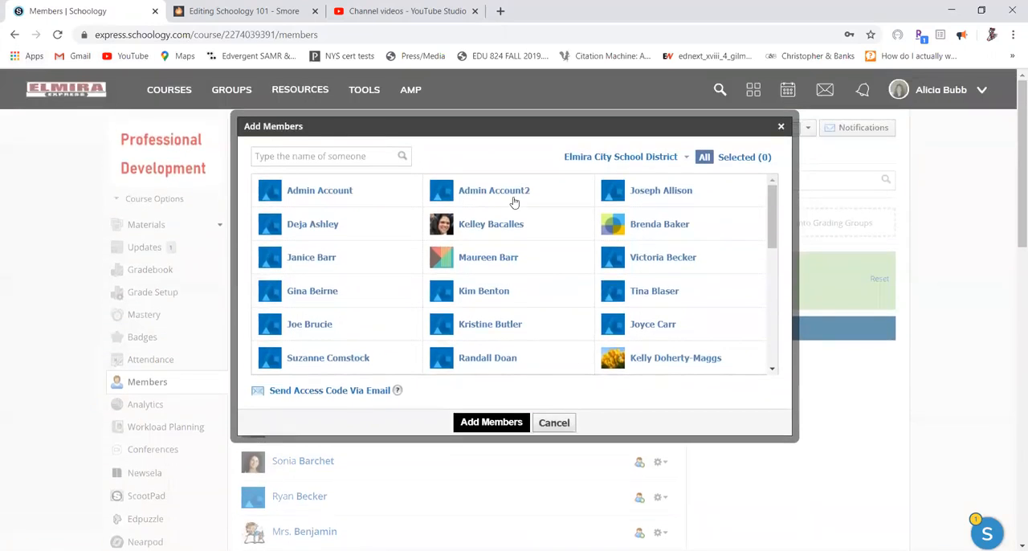
click(515, 229)
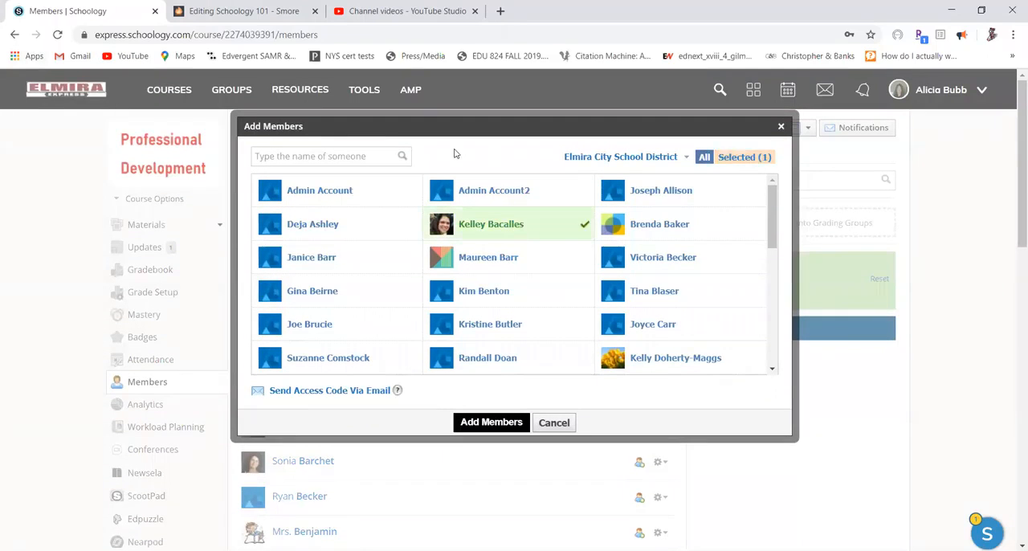
click(490, 422)
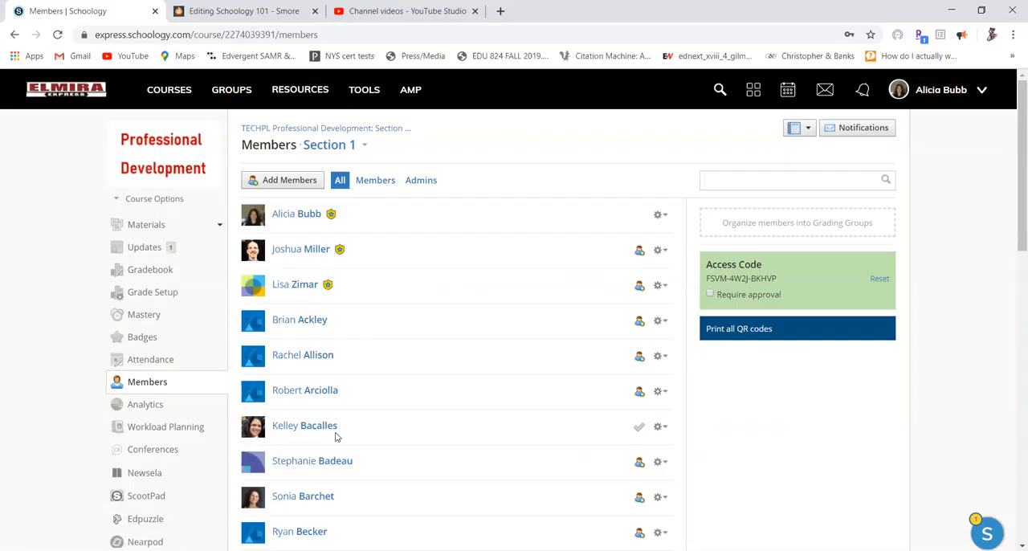
Make the newly added member a course admin.
click(662, 430)
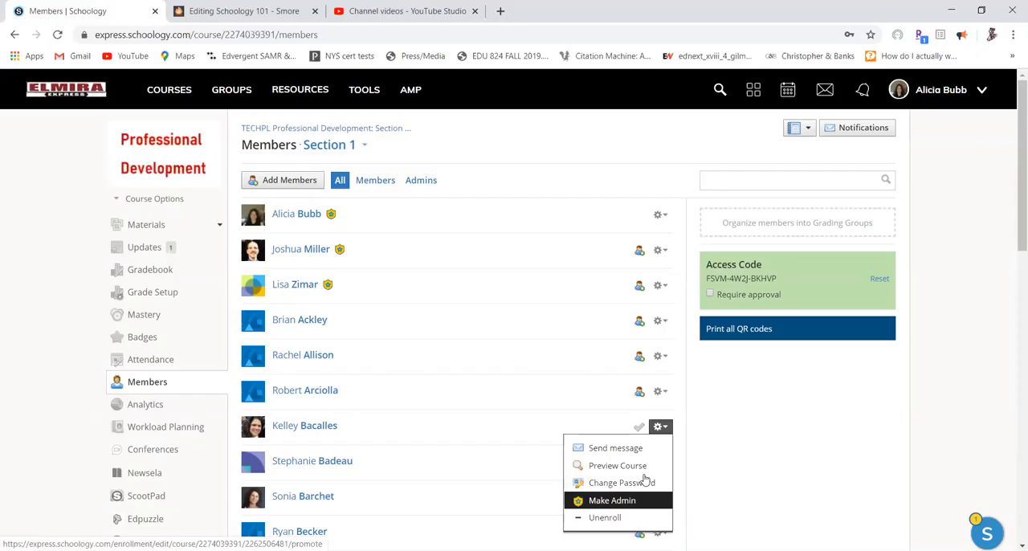
click(626, 500)
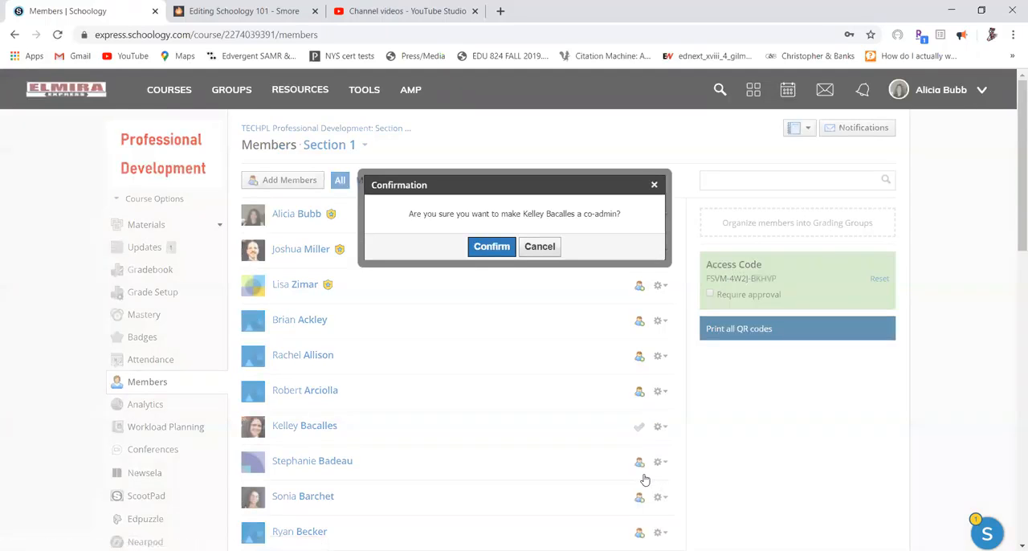
click(495, 246)
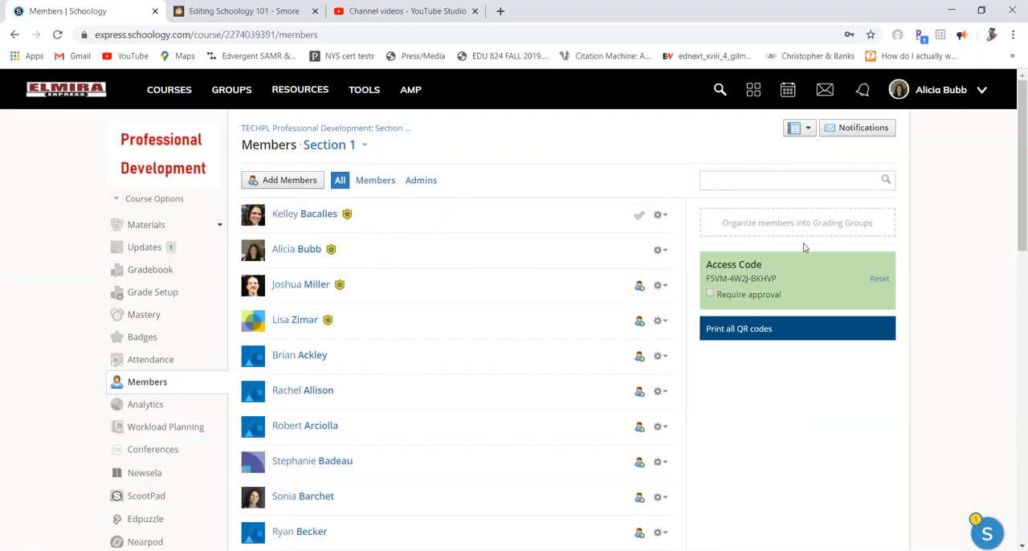
Remove the admin role from the newly added member.
click(659, 215)
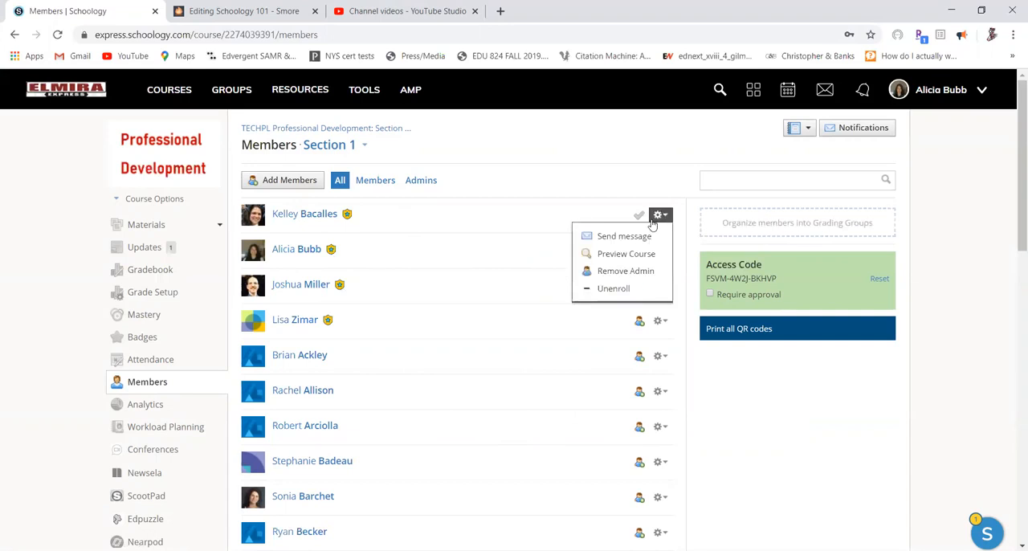
click(638, 272)
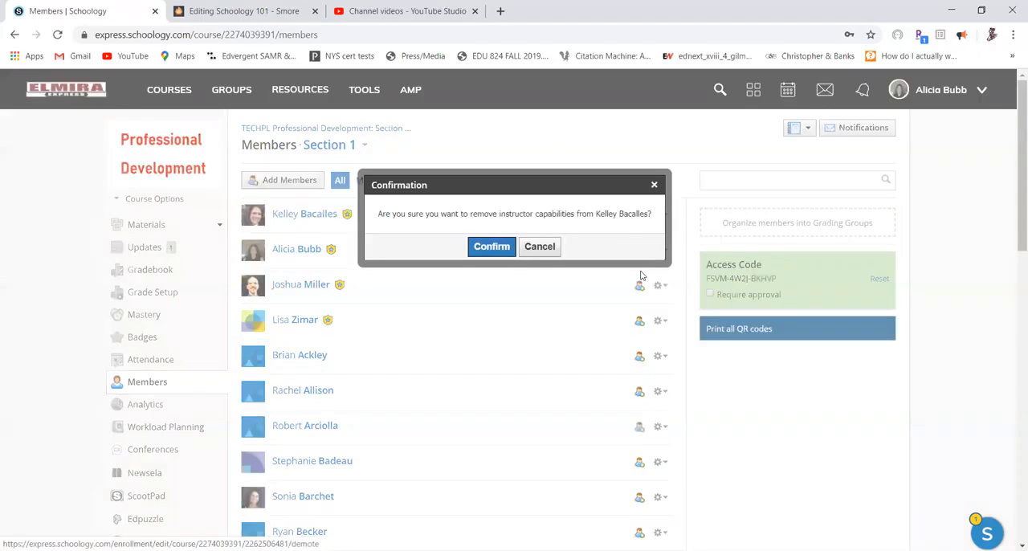
click(492, 247)
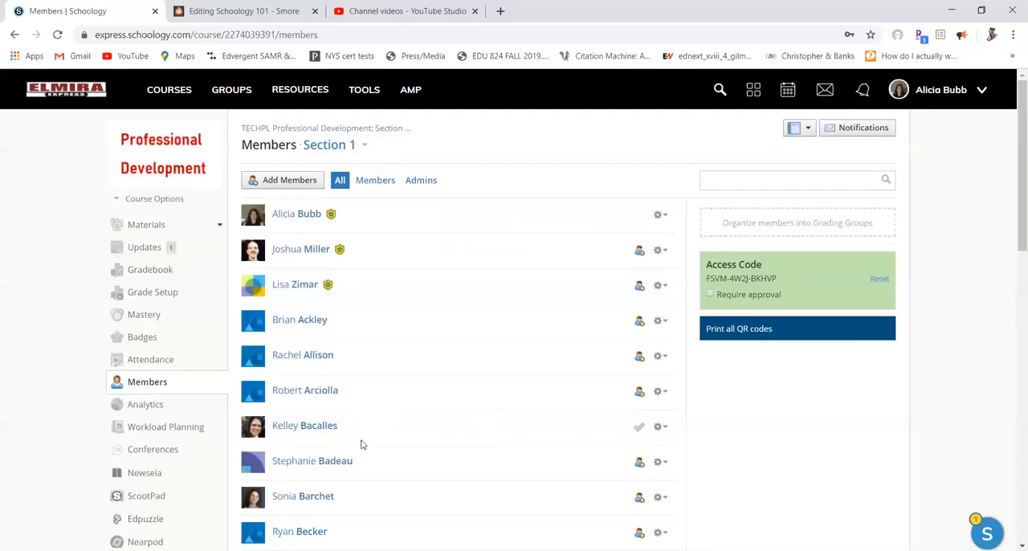
Unenroll the newly added member from the course.
click(662, 427)
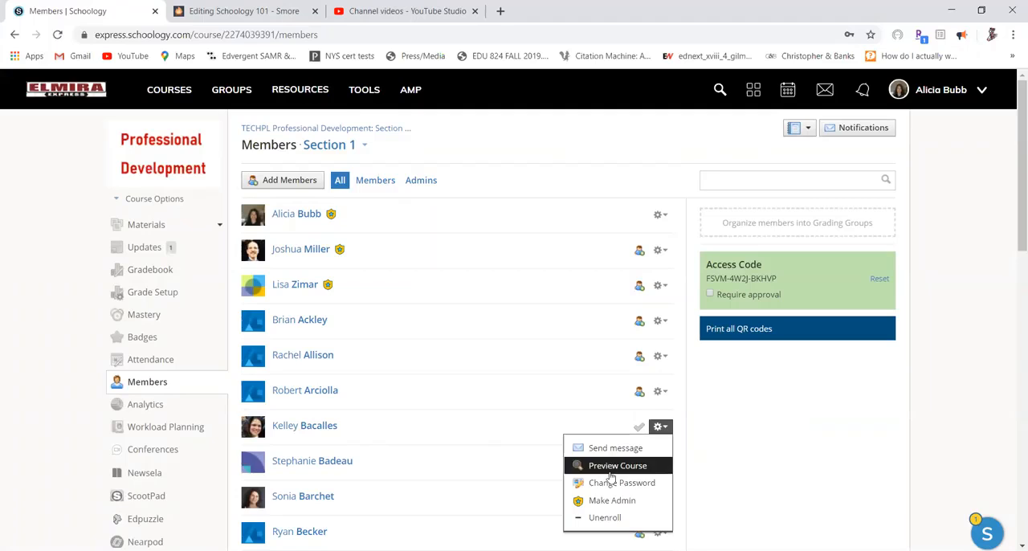
click(601, 517)
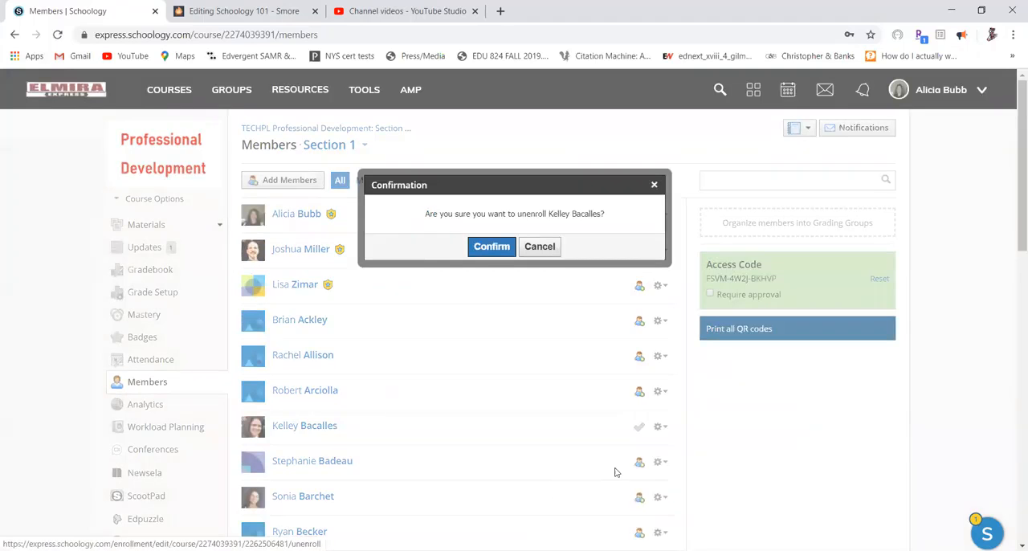
click(491, 248)
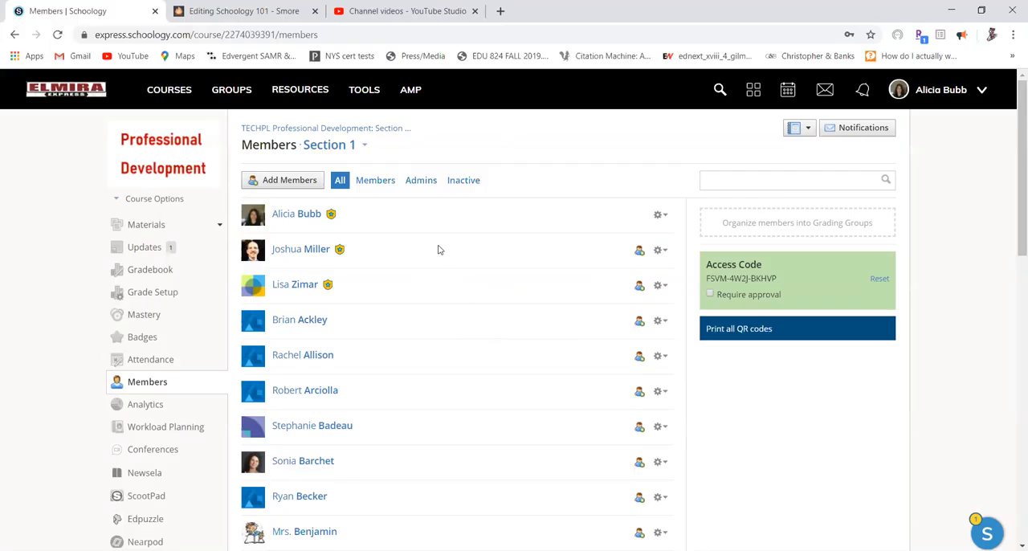
scroll(438, 250, down, 1)
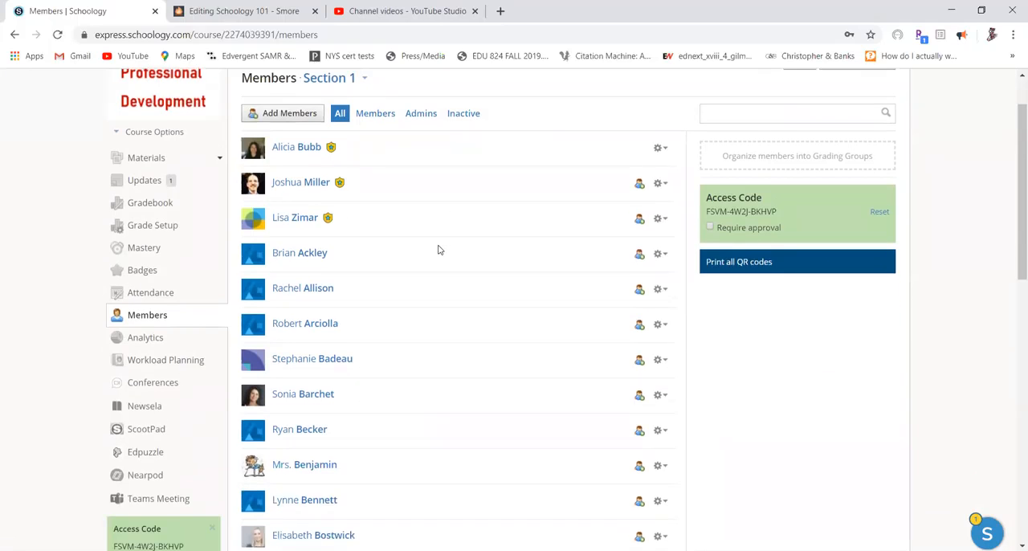
scroll(438, 250, down, 1)
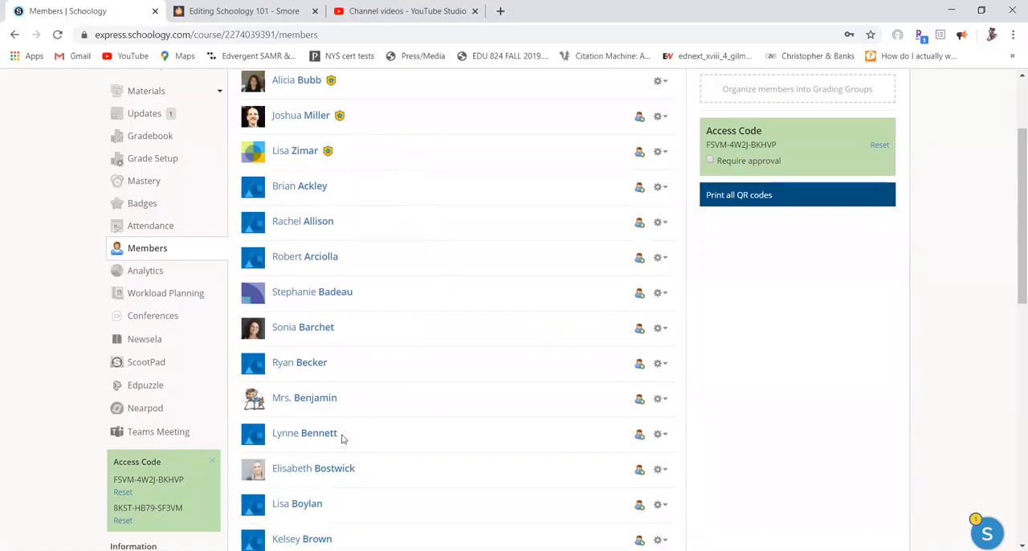
scroll(426, 233, up, 2)
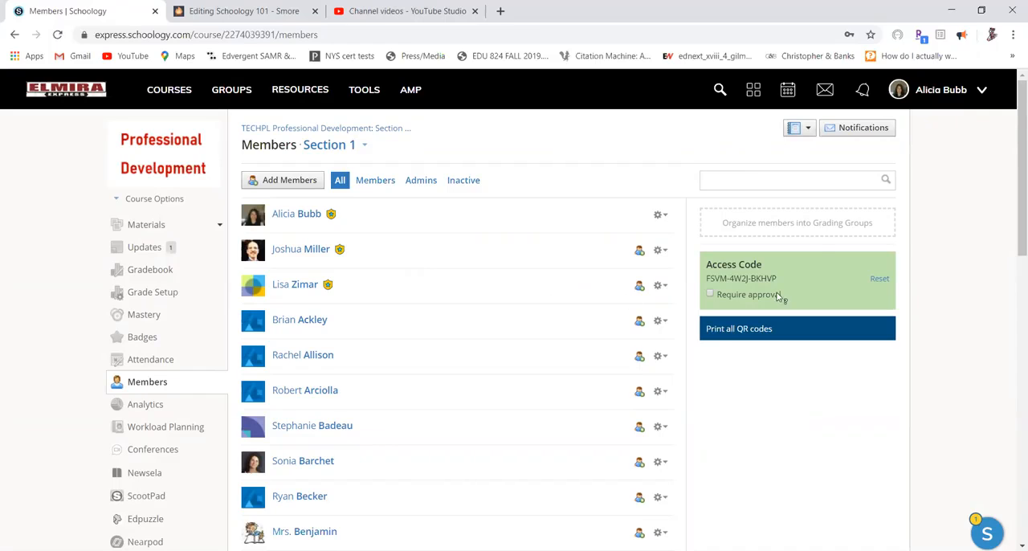
Create a grading group named Group 1 containing four of the course members.
click(830, 228)
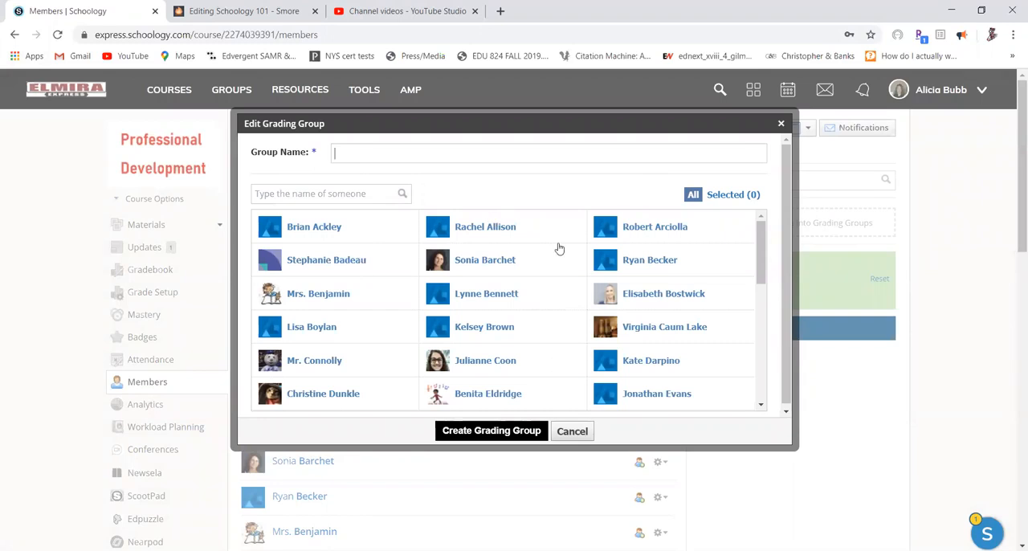
click(349, 151)
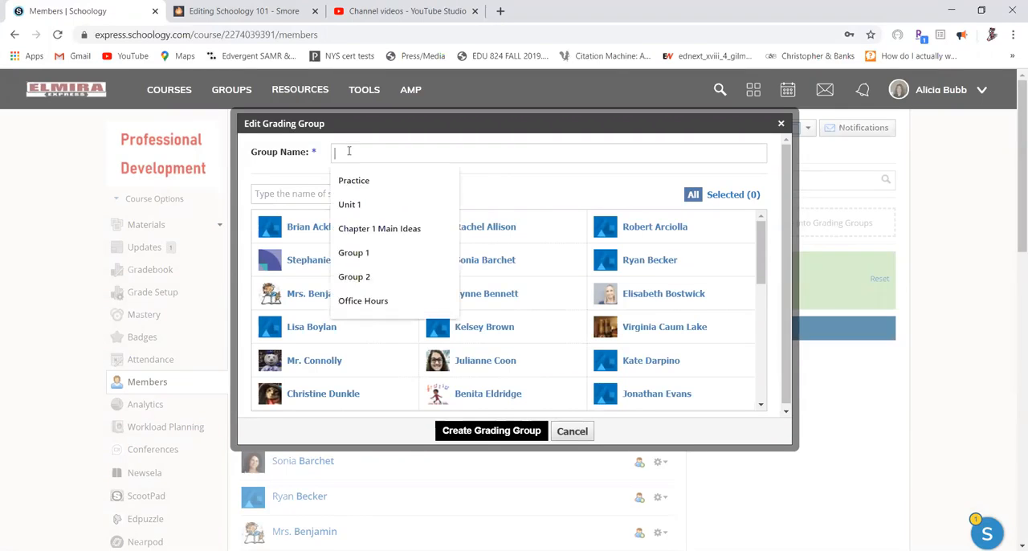
click(367, 261)
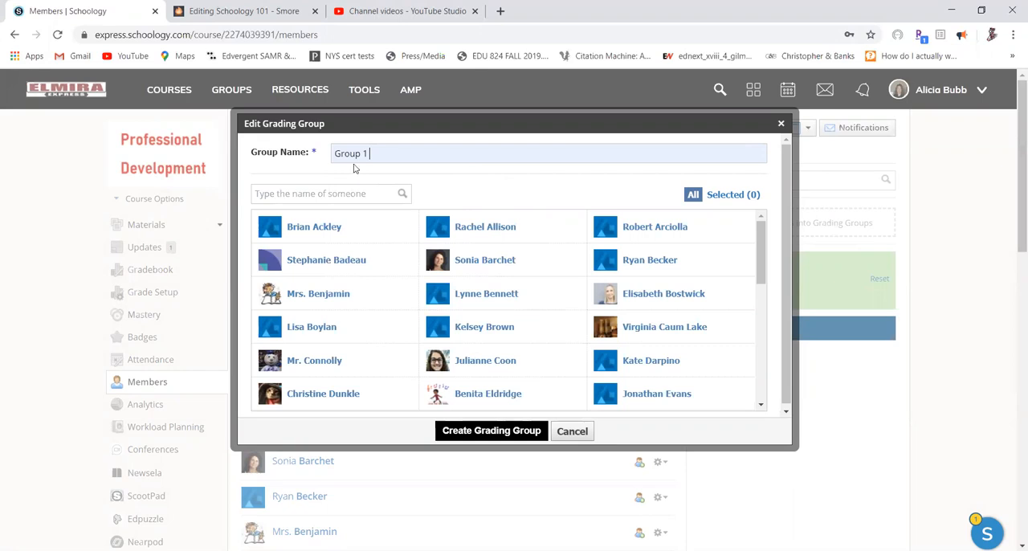
click(383, 230)
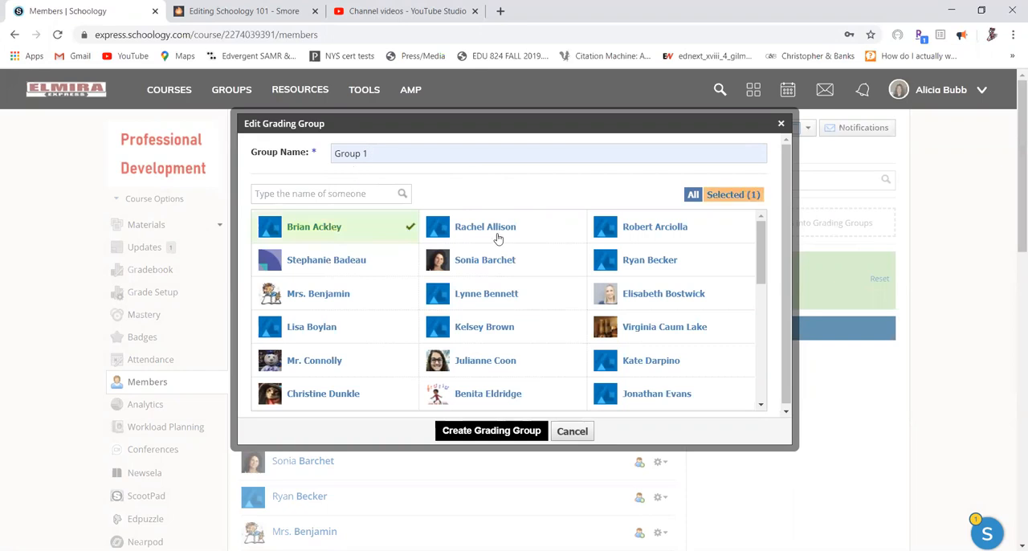
click(528, 259)
click(522, 365)
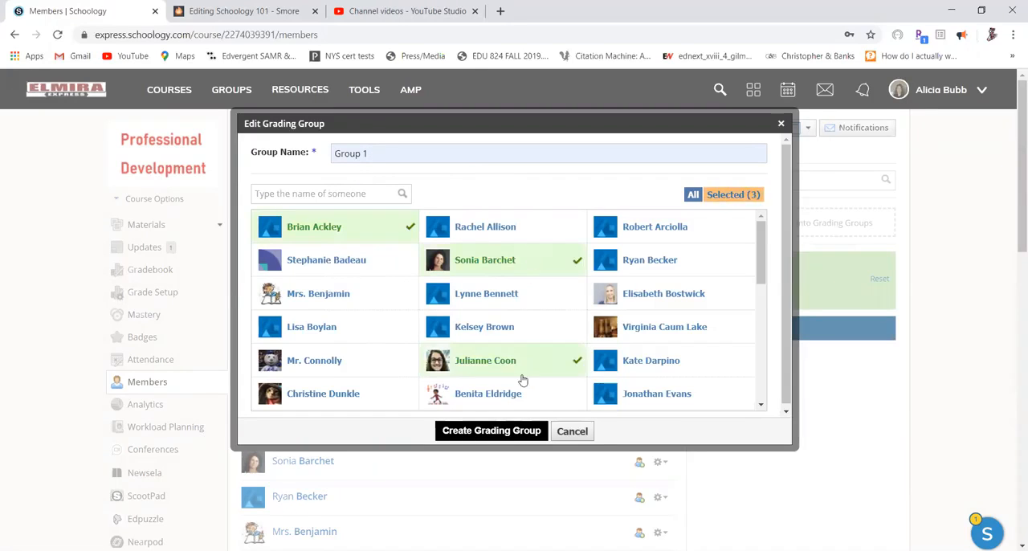
click(528, 398)
click(493, 432)
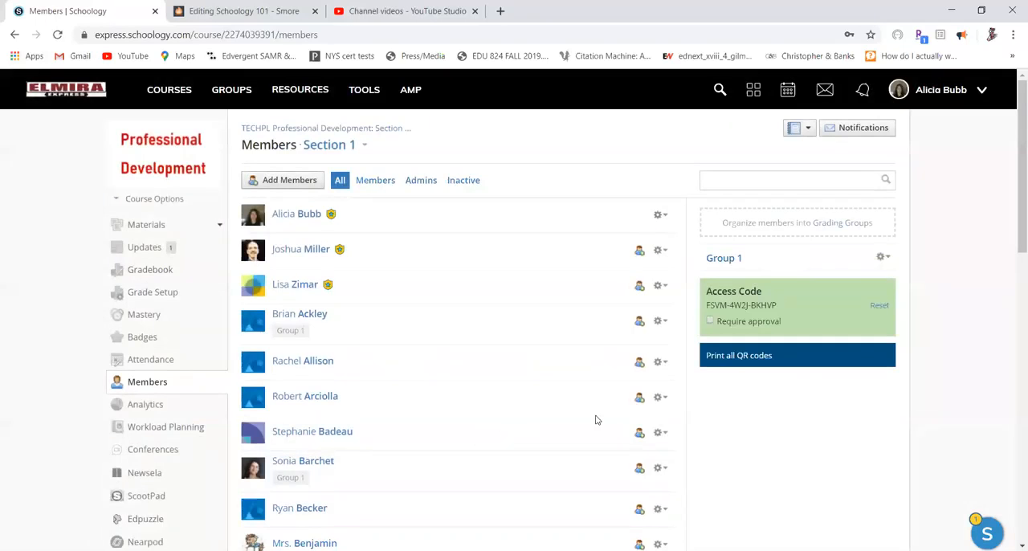
Create a second grading group named Group 2 with four other course members.
click(795, 225)
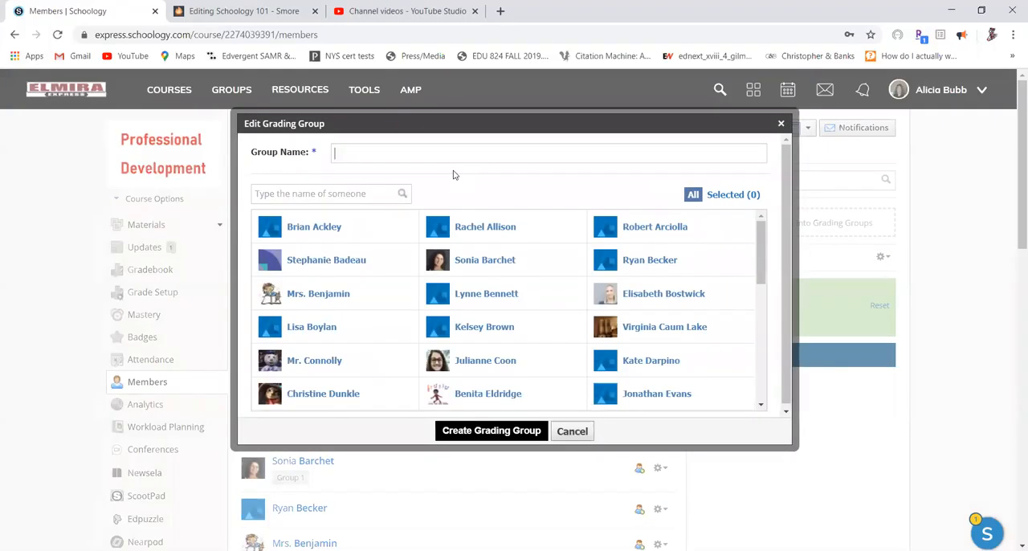
text(Groups)
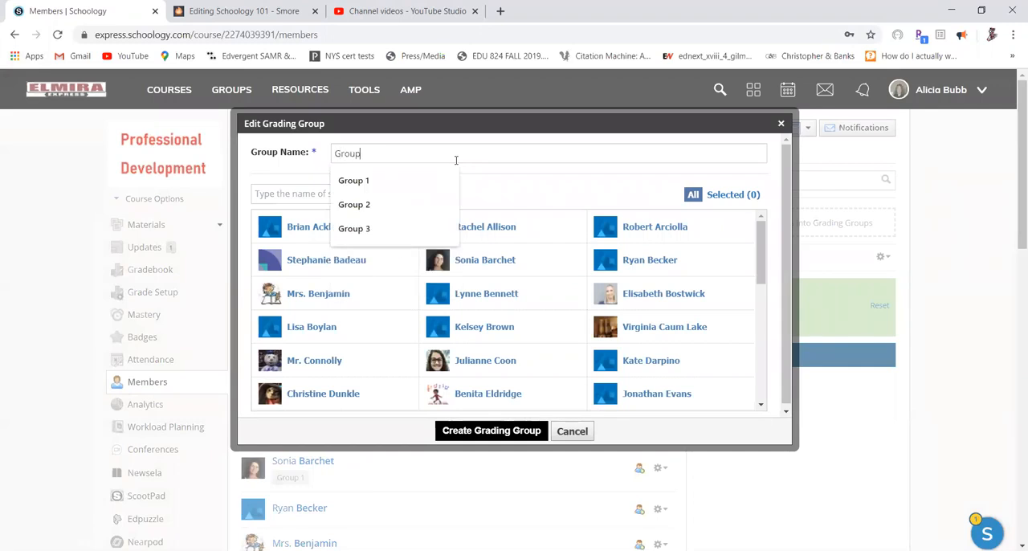
key(BackSpace)
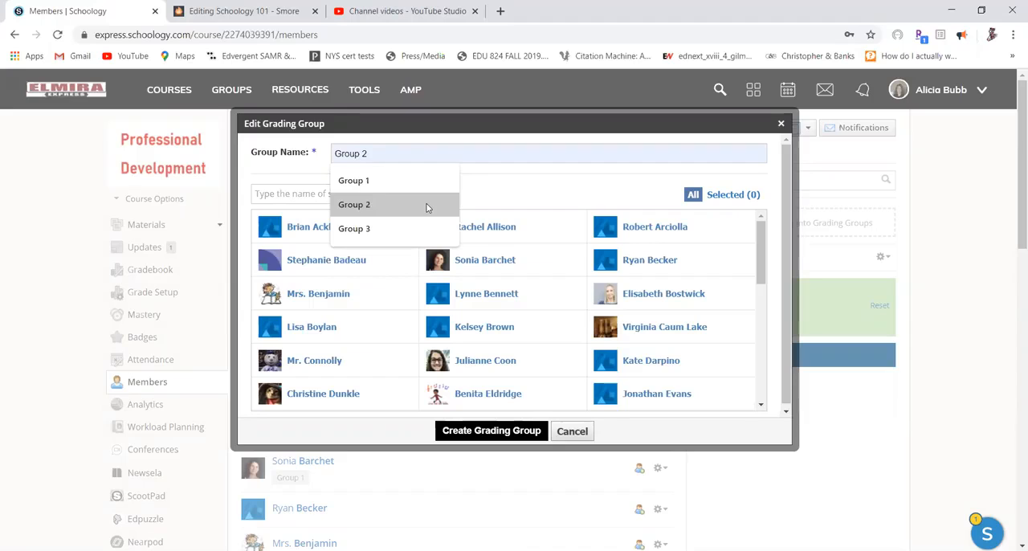
click(427, 206)
click(638, 299)
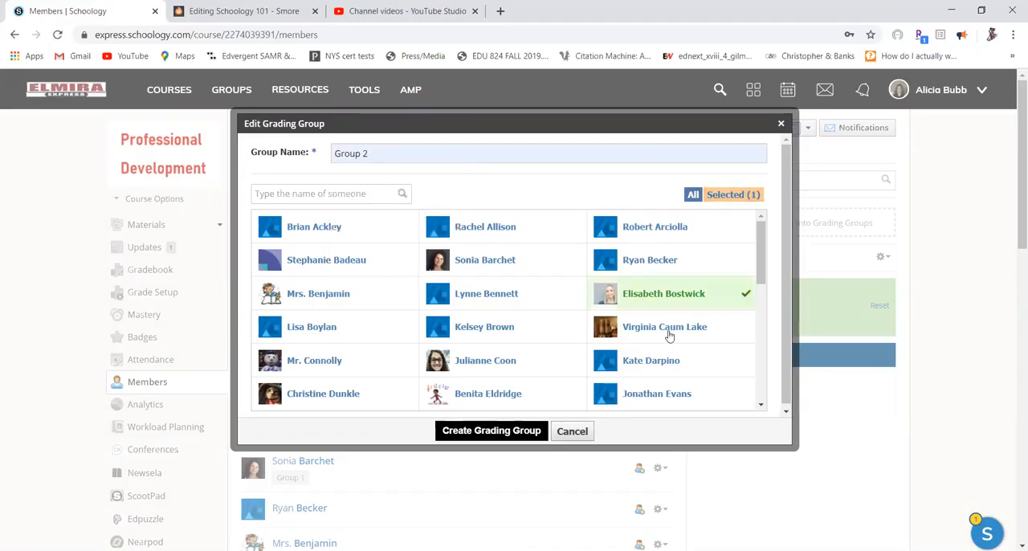
click(638, 329)
click(640, 394)
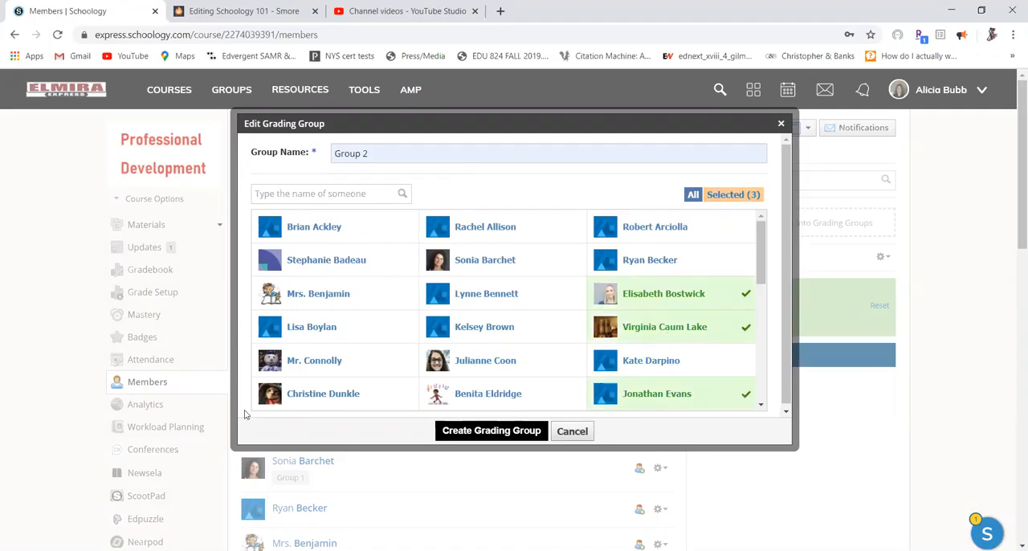
click(329, 395)
click(474, 431)
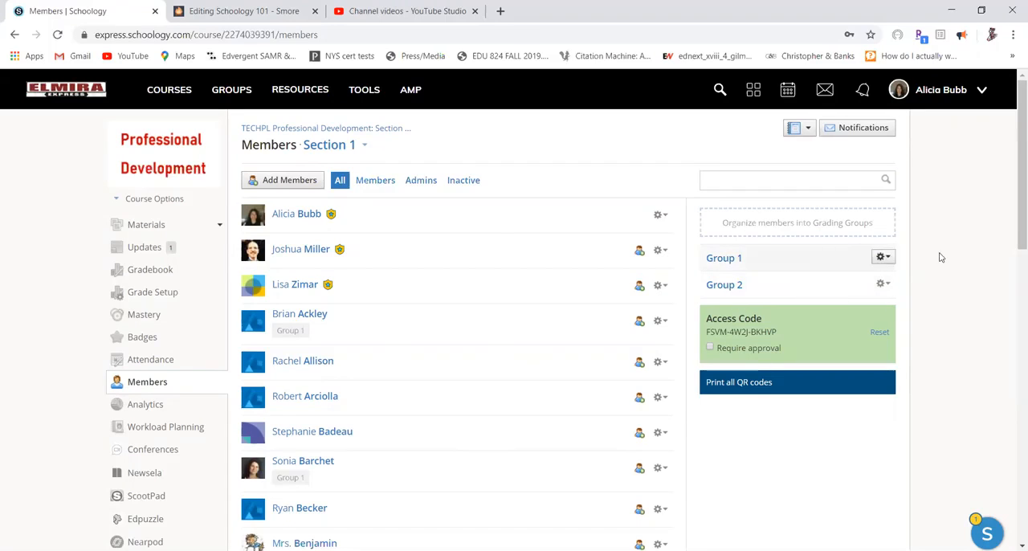
Edit the Group 1 grading group to include the second person in the member list and save it.
click(883, 262)
click(856, 278)
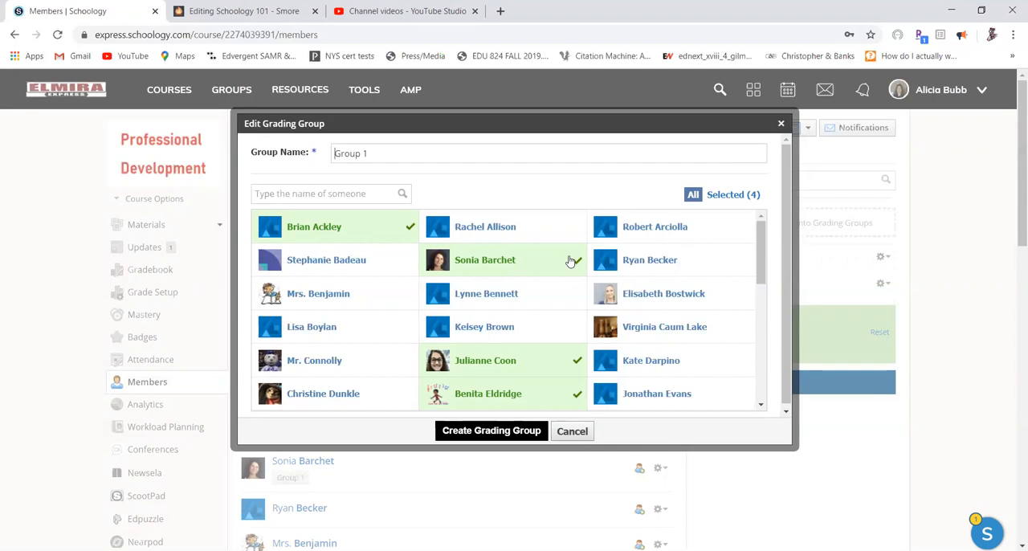
click(492, 236)
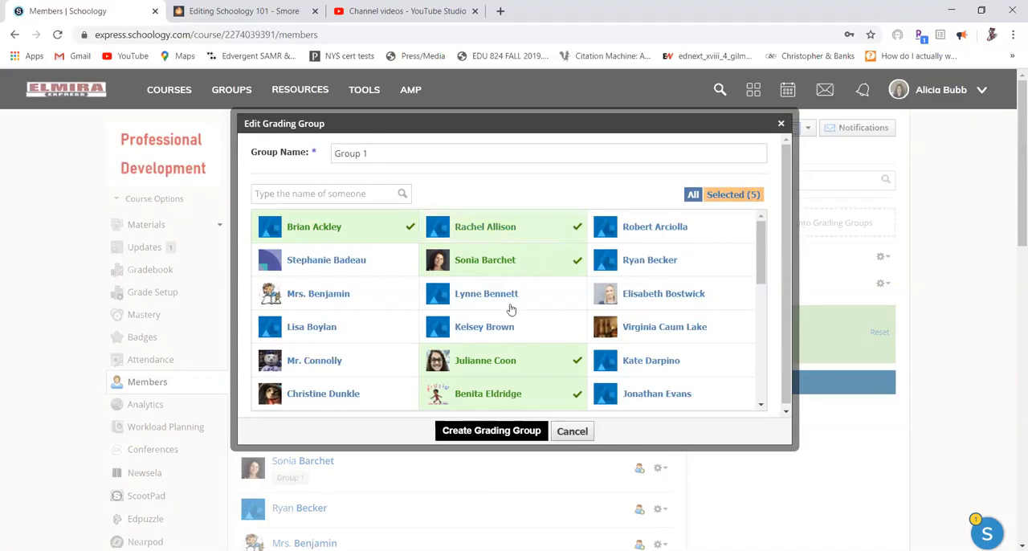
click(508, 430)
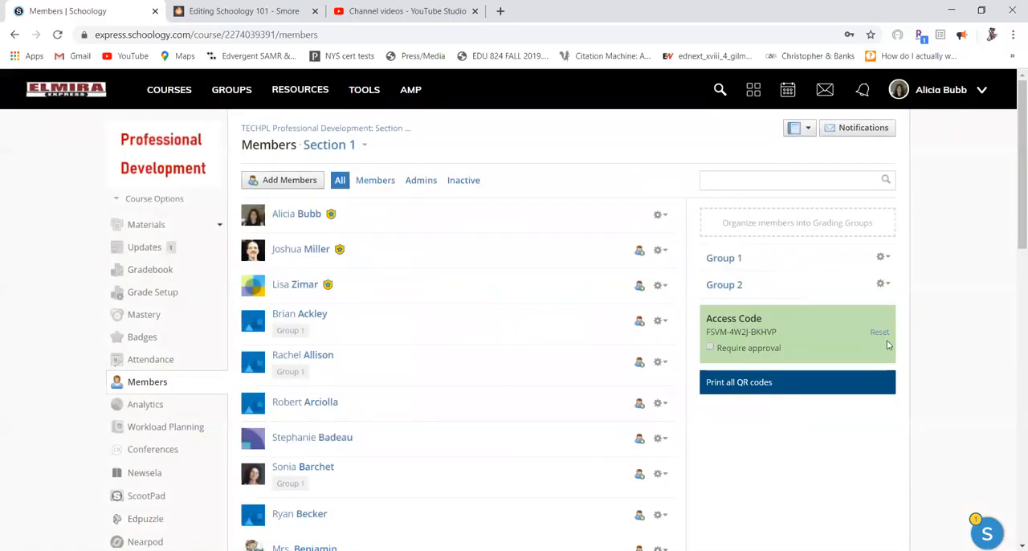
click(882, 284)
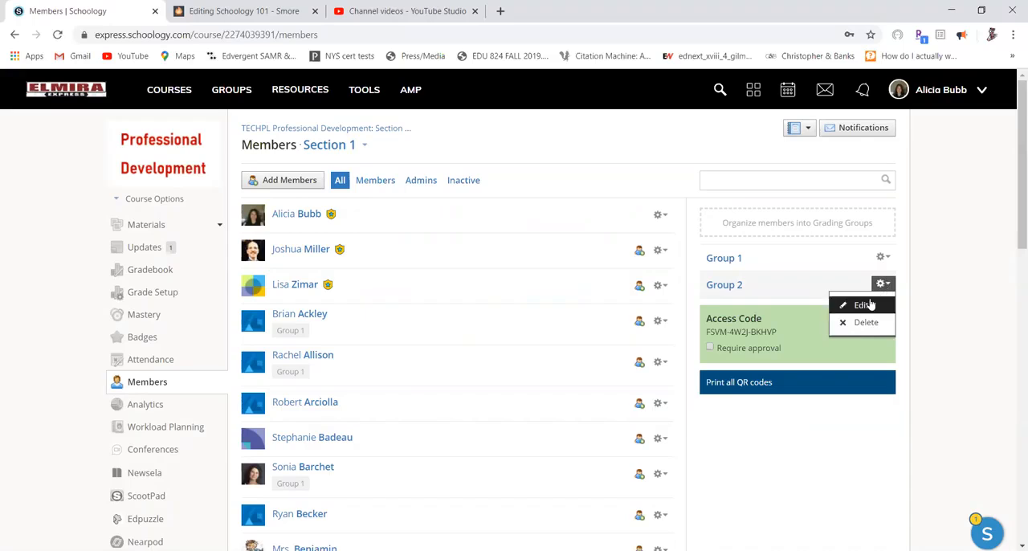
click(884, 285)
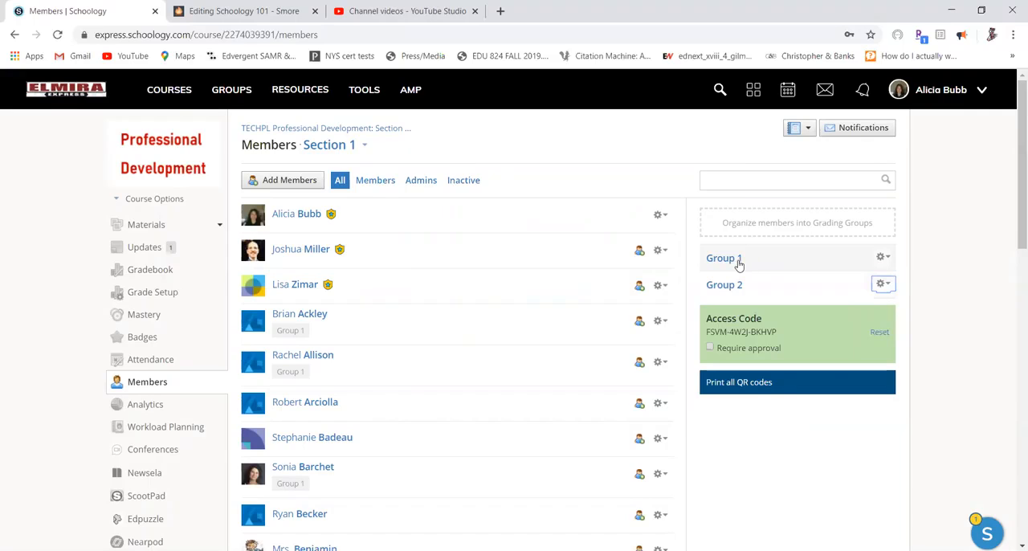